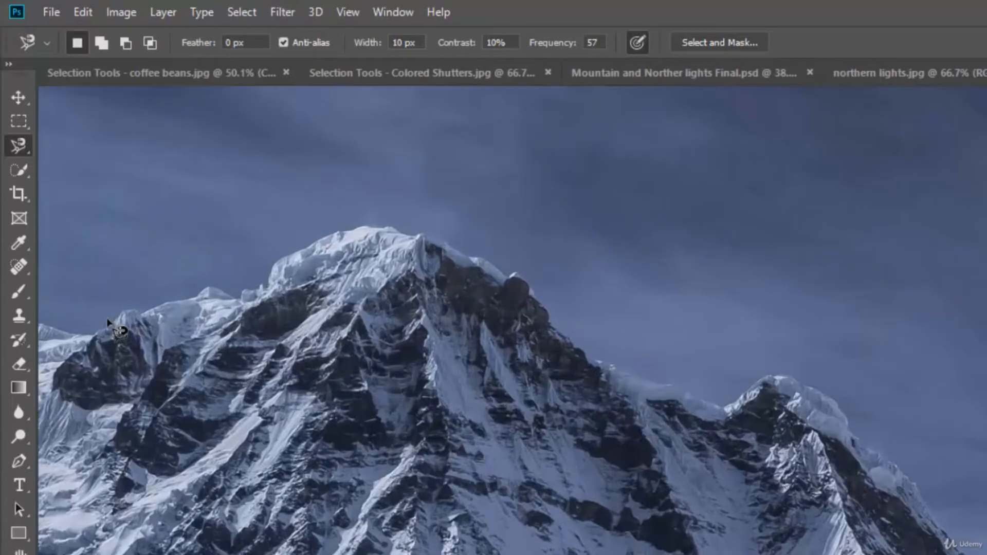
Step: Trace the left mountain peak with the Magnetic Lasso into a closed selection, and deselect it
{"action": "scroll", "coordinate": [108, 323], "scroll_direction": "up", "scroll_amount": 1}
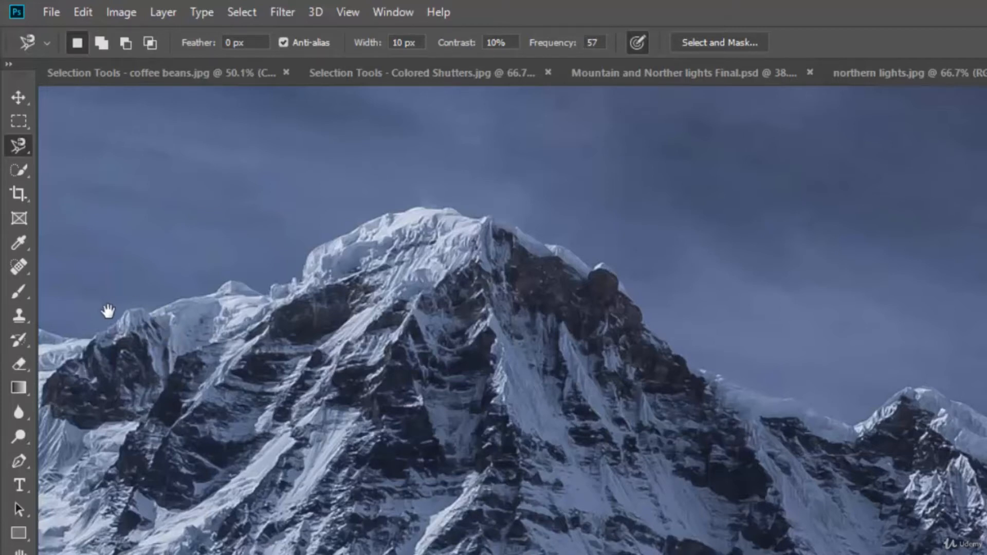
{"action": "left_click_drag", "start_coordinate": [106, 308], "coordinate": [161, 343]}
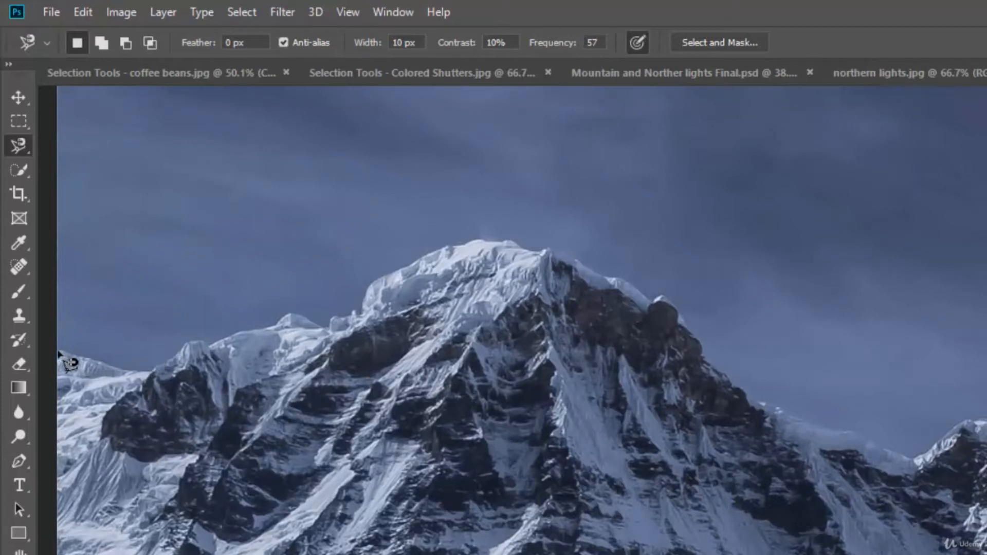
{"action": "left_click", "coordinate": [58, 350]}
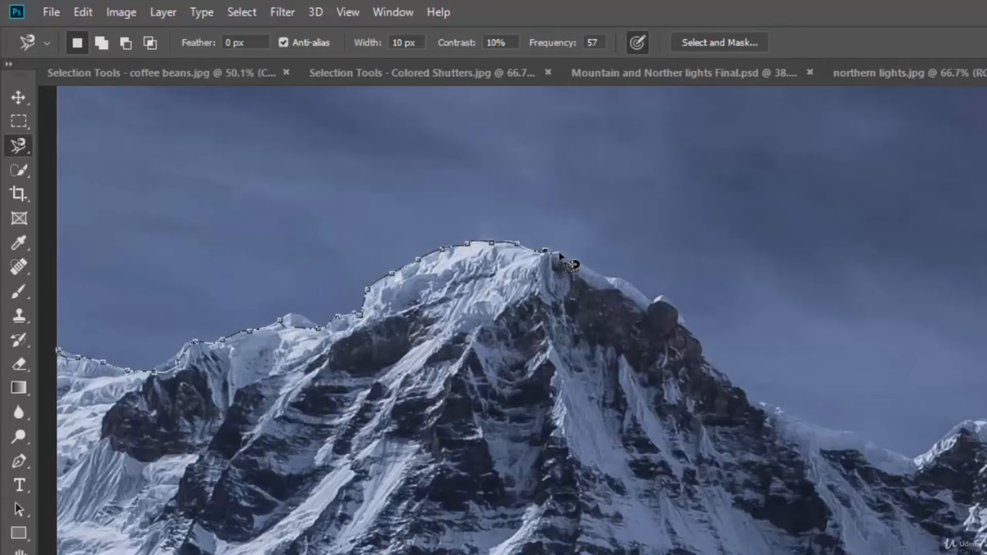
{"action": "left_click", "coordinate": [560, 253]}
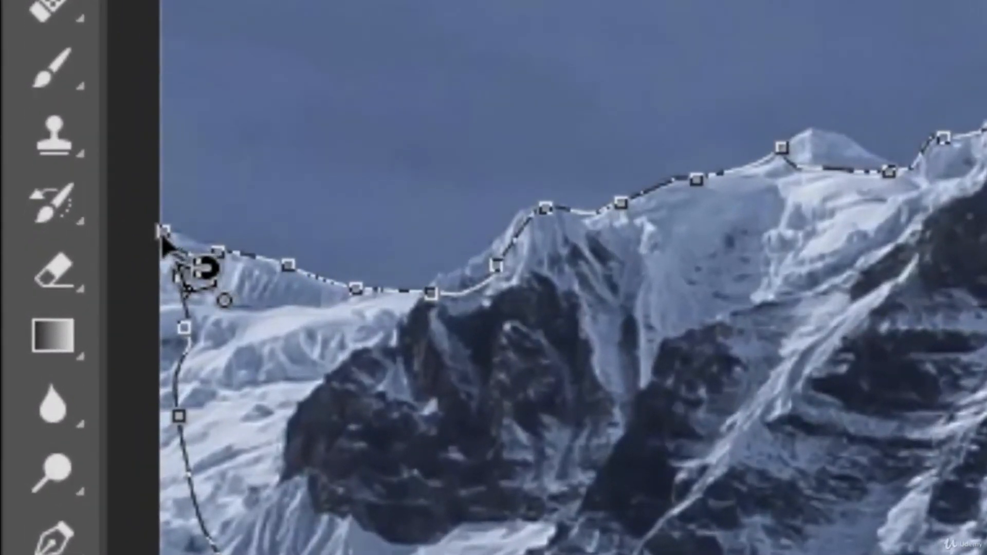
{"action": "left_click", "coordinate": [163, 233]}
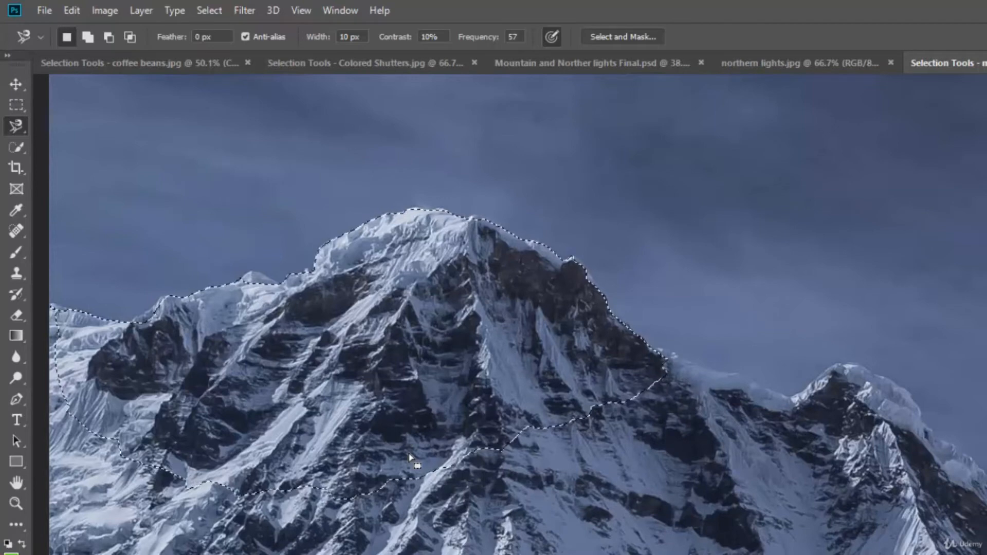
{"action": "key", "text": "ctrl+d"}
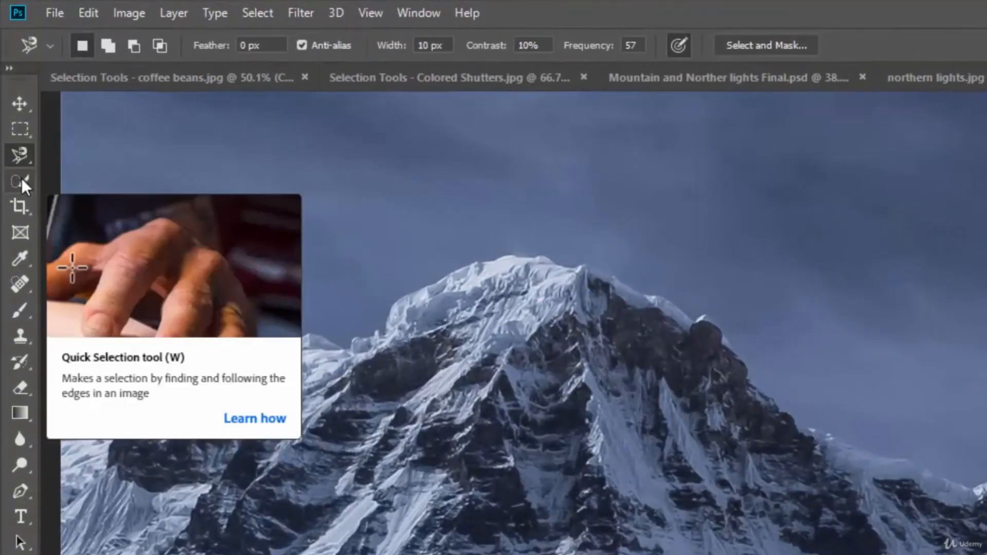
Step: Activate the Quick Selection Tool, cycling between it and the Magic Wand Tool and ending on Quick Selection
{"action": "left_click", "coordinate": [22, 179]}
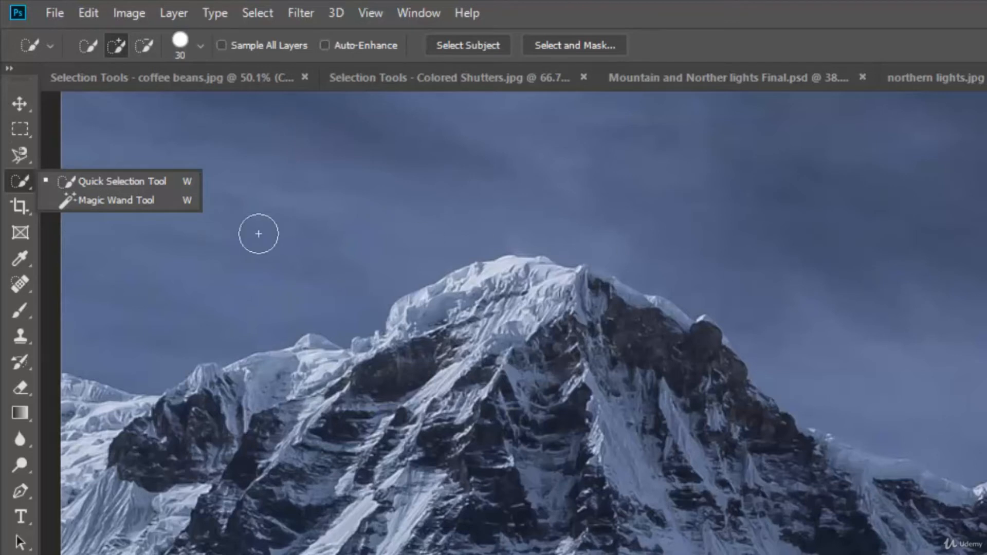
{"action": "left_click", "coordinate": [109, 181]}
{"action": "key", "text": "shift+w"}
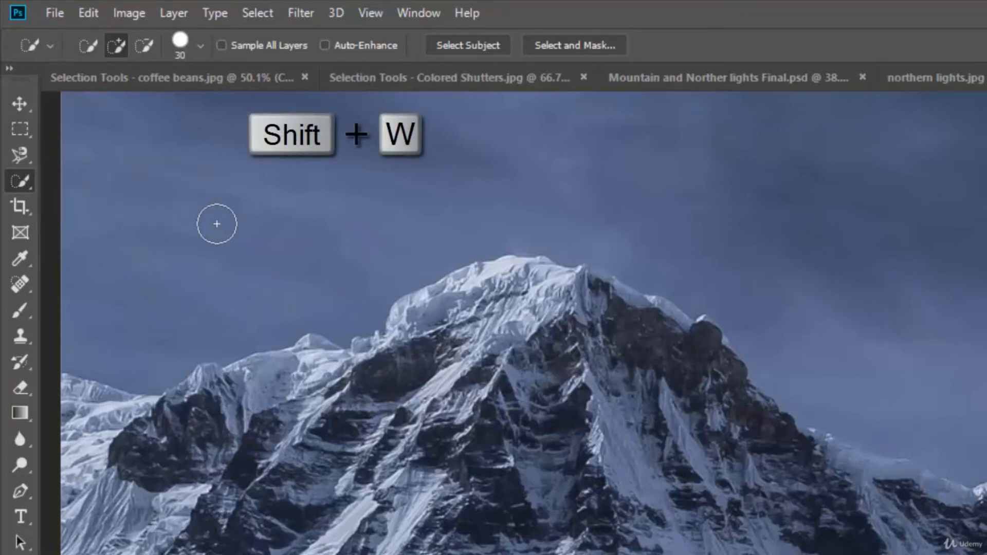
{"action": "key", "text": "shift+w"}
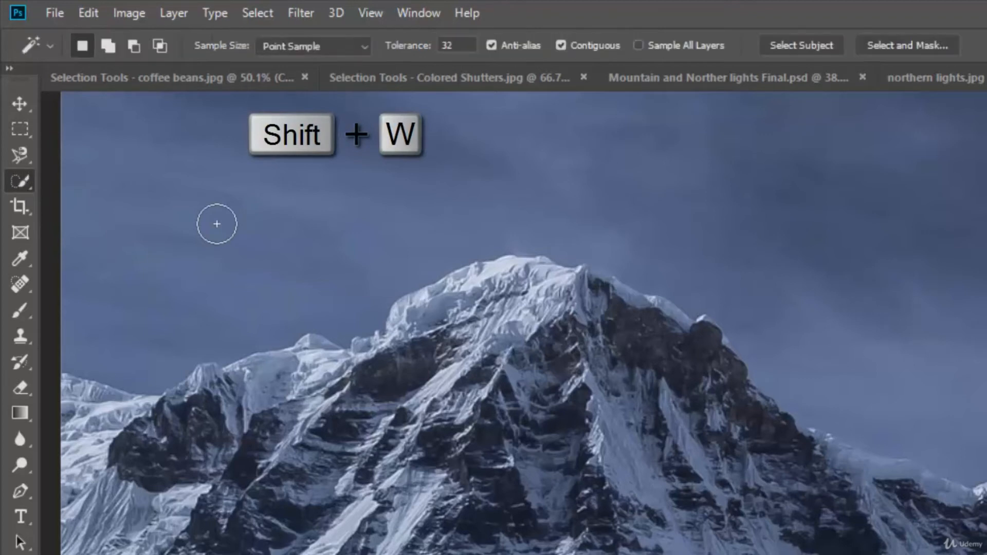
{"action": "key", "text": "shift+w"}
{"action": "key", "text": "shift+w"}
{"action": "key", "text": "shift+w"}
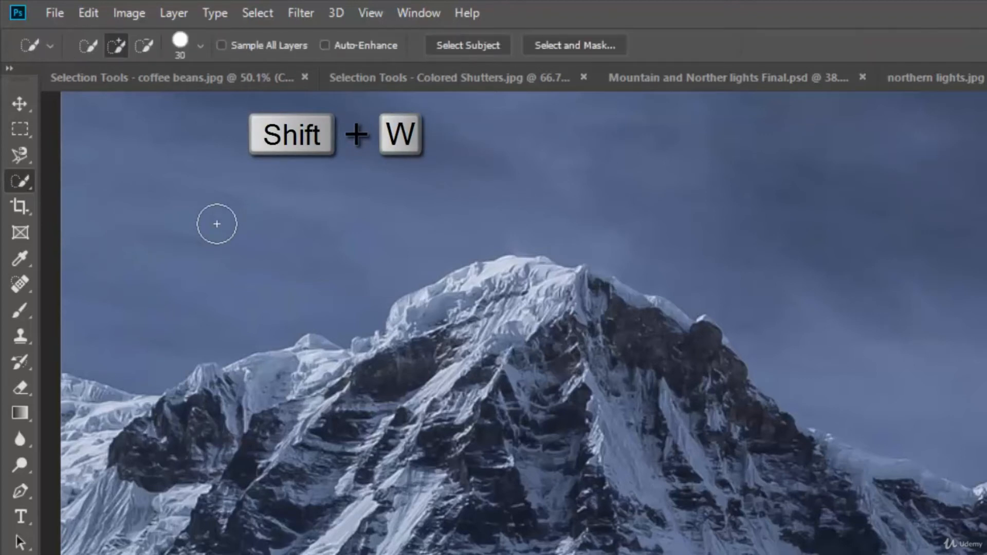
{"action": "key", "text": "shift+w"}
{"action": "key", "text": "shift+w"}
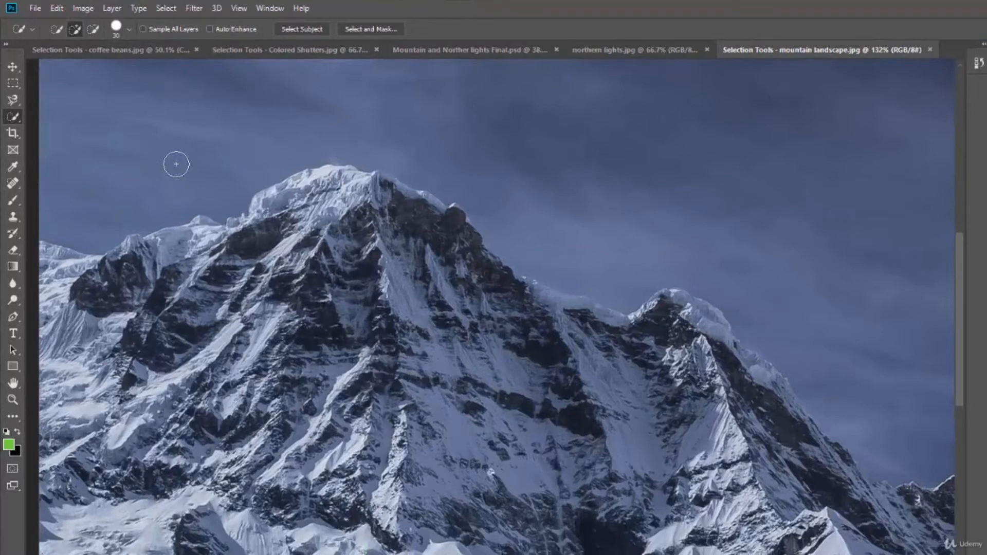
Step: Select the whole sky with the Quick Selection Tool and subtract the far-left snowy ridge from the selection
{"action": "key", "text": "ctrl+0"}
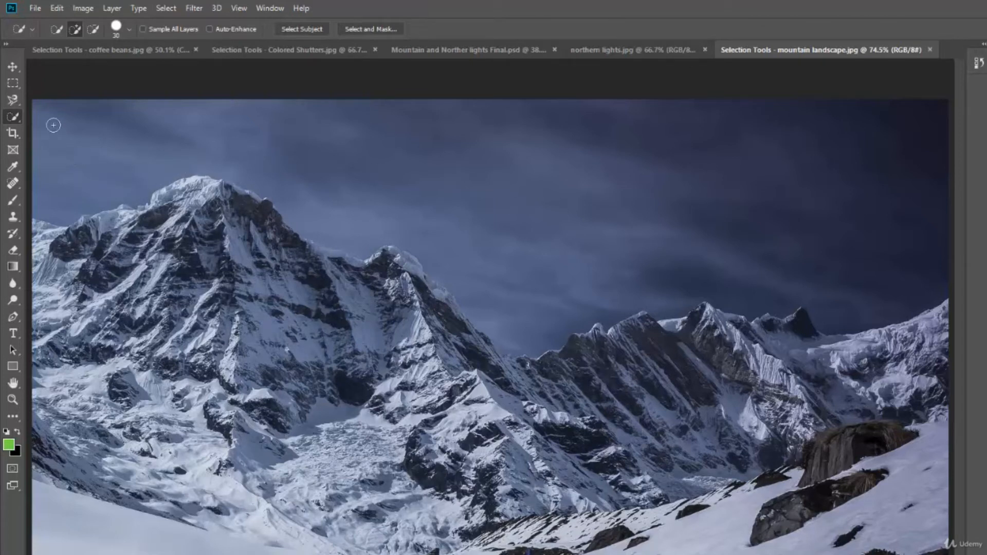
{"action": "mouse_move", "coordinate": [54, 118]}
{"action": "left_mouse_down"}
{"action": "mouse_move", "coordinate": [74, 115]}
{"action": "mouse_move", "coordinate": [101, 150]}
{"action": "mouse_move", "coordinate": [226, 147]}
{"action": "mouse_move", "coordinate": [560, 187]}
{"action": "left_mouse_up"}
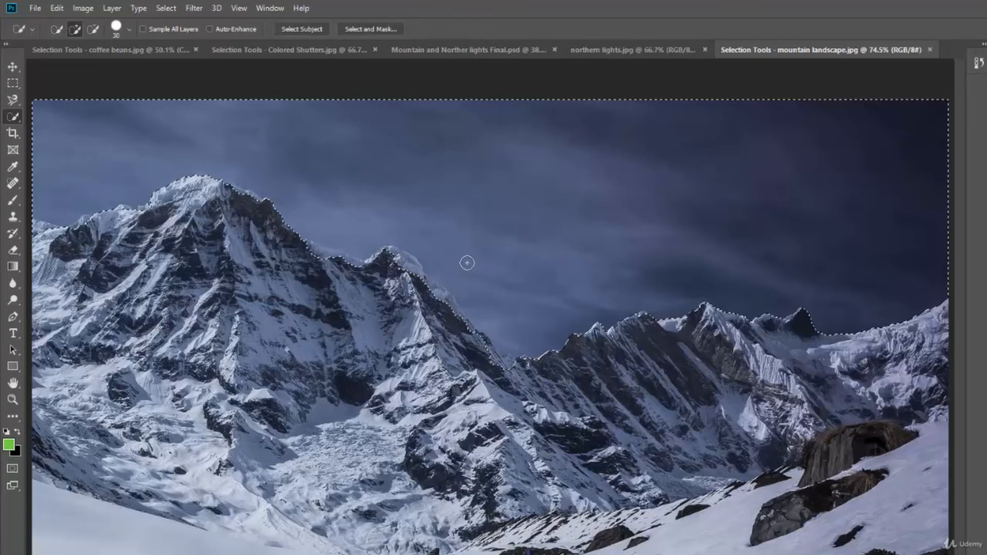
{"action": "key", "text": "alt"}
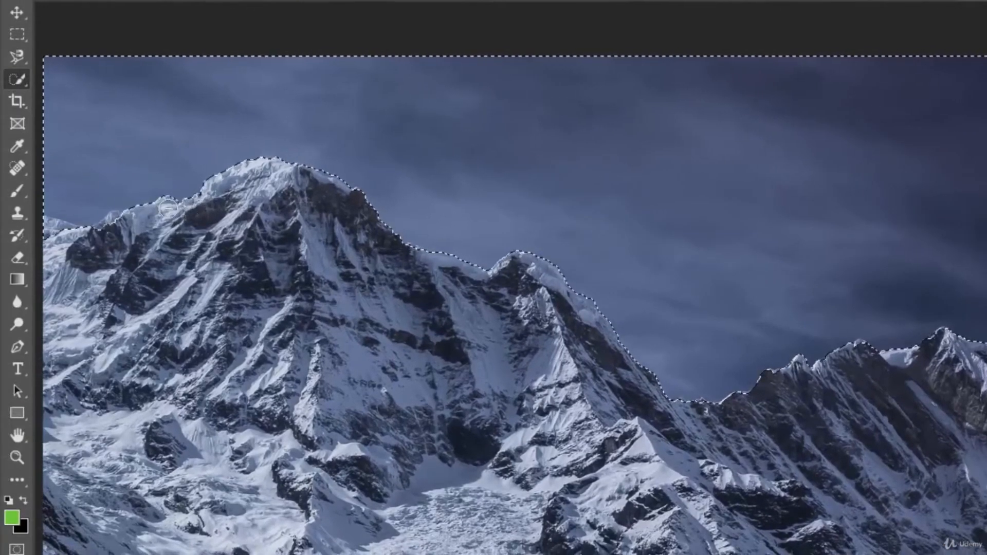
{"action": "mouse_move", "coordinate": [168, 208]}
{"action": "left_mouse_down"}
{"action": "mouse_move", "coordinate": [122, 238]}
{"action": "mouse_move", "coordinate": [113, 225]}
{"action": "mouse_move", "coordinate": [78, 240]}
{"action": "left_mouse_up"}
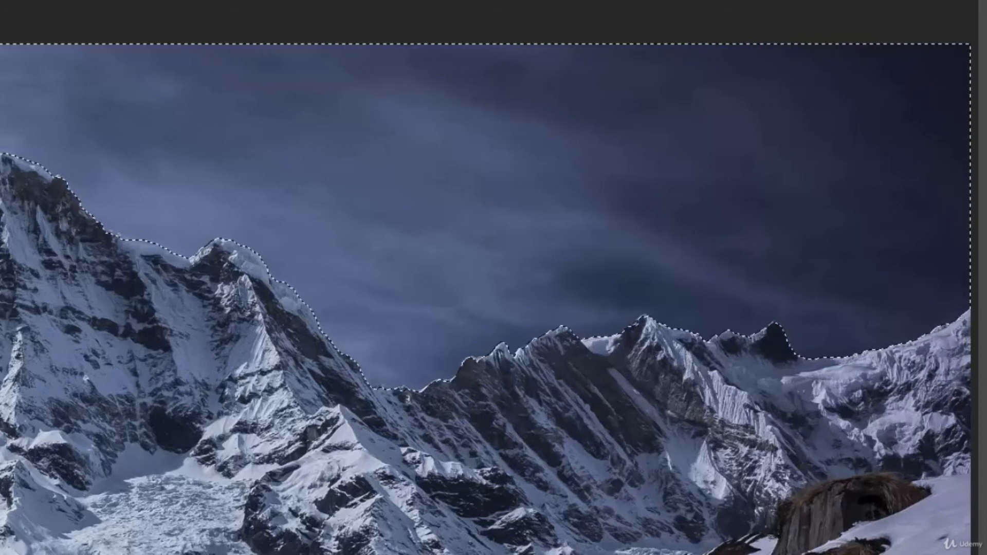
Step: Subtract the snowy edge of the saddle between the two left peaks from the sky selection
{"action": "key", "text": "ctrl+plus"}
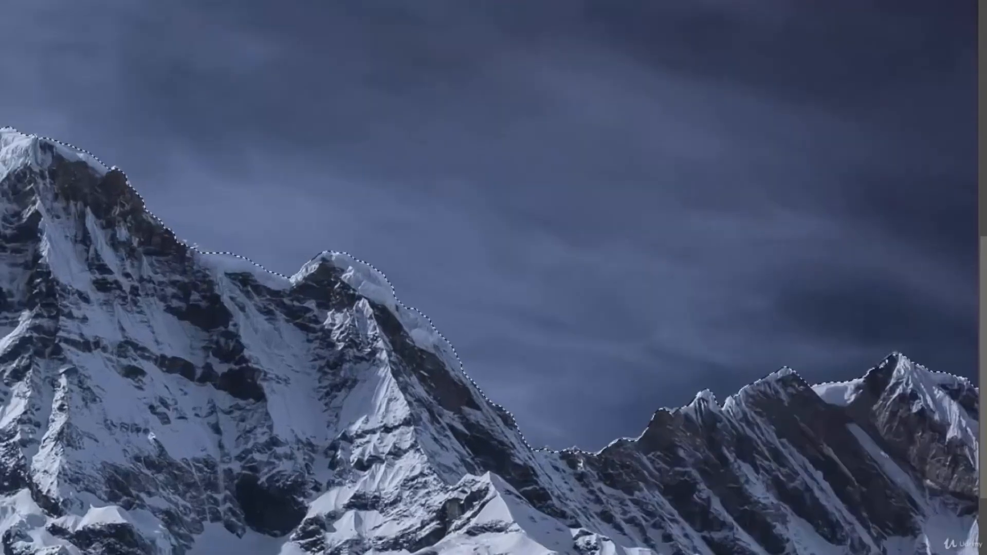
{"action": "key", "text": "ctrl+plus"}
{"action": "key", "text": "ctrl+plus"}
{"action": "key", "text": "ctrl+plus"}
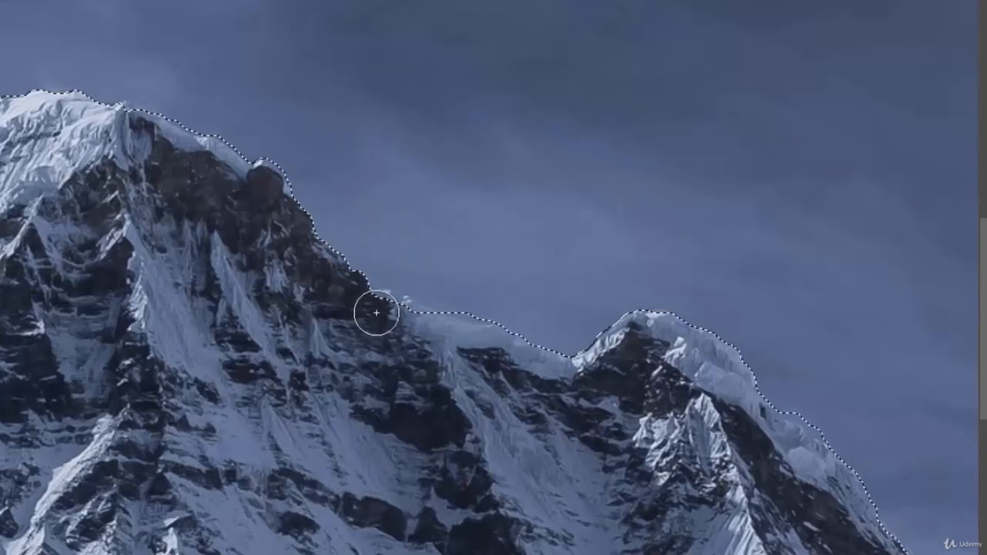
{"action": "mouse_move", "coordinate": [383, 312]}
{"action": "left_mouse_down"}
{"action": "mouse_move", "coordinate": [407, 315]}
{"action": "mouse_move", "coordinate": [462, 358]}
{"action": "mouse_move", "coordinate": [491, 319]}
{"action": "left_mouse_up"}
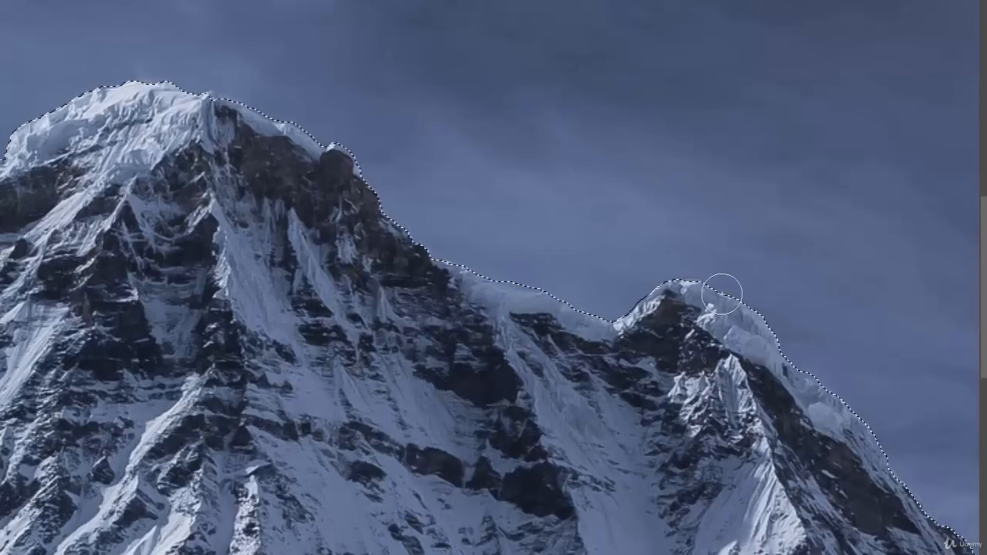
Step: Subtract the small rocky rises at the low point between the left and right mountains from the sky selection
{"action": "left_click_drag", "start_coordinate": [706, 348], "coordinate": [496, 286]}
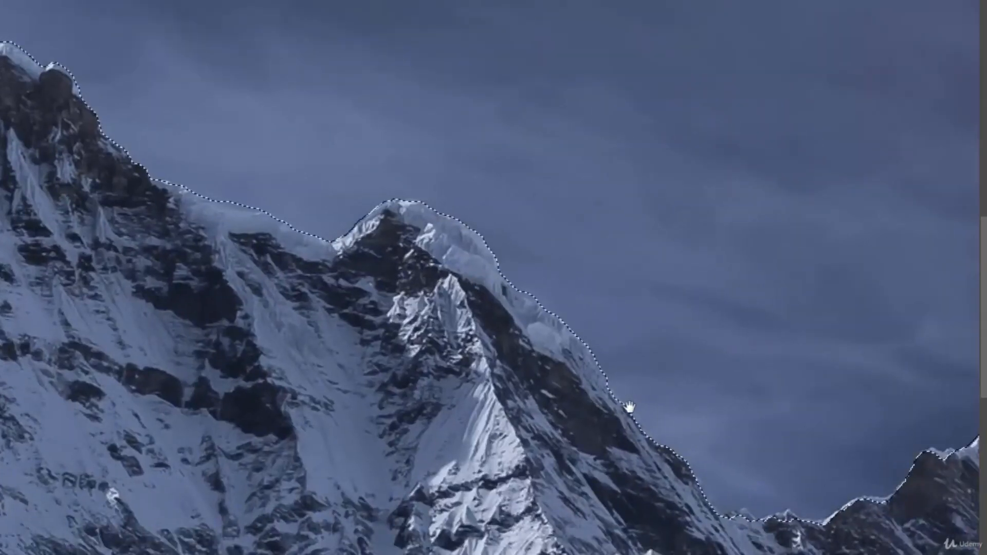
{"action": "left_click_drag", "start_coordinate": [628, 405], "coordinate": [481, 315]}
{"action": "left_click_drag", "start_coordinate": [584, 346], "coordinate": [494, 292]}
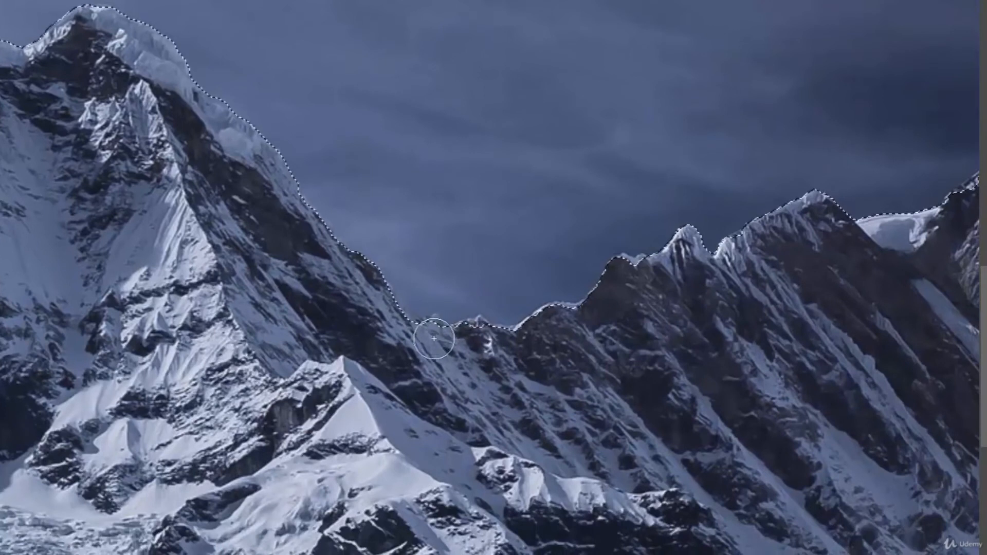
{"action": "left_click_drag", "start_coordinate": [435, 341], "coordinate": [442, 395]}
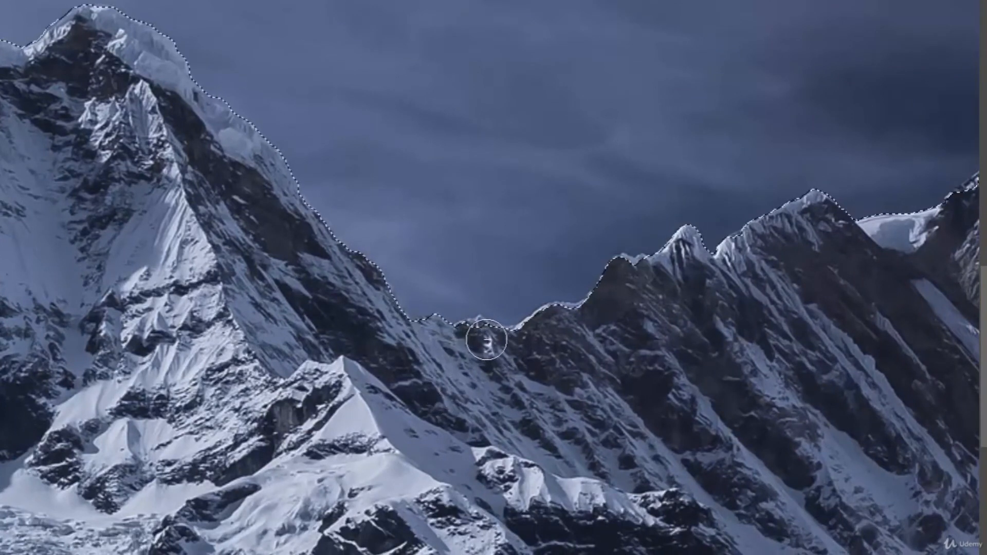
{"action": "mouse_move", "coordinate": [480, 340]}
{"action": "left_mouse_down"}
{"action": "mouse_move", "coordinate": [493, 373]}
{"action": "mouse_move", "coordinate": [506, 347]}
{"action": "left_mouse_up"}
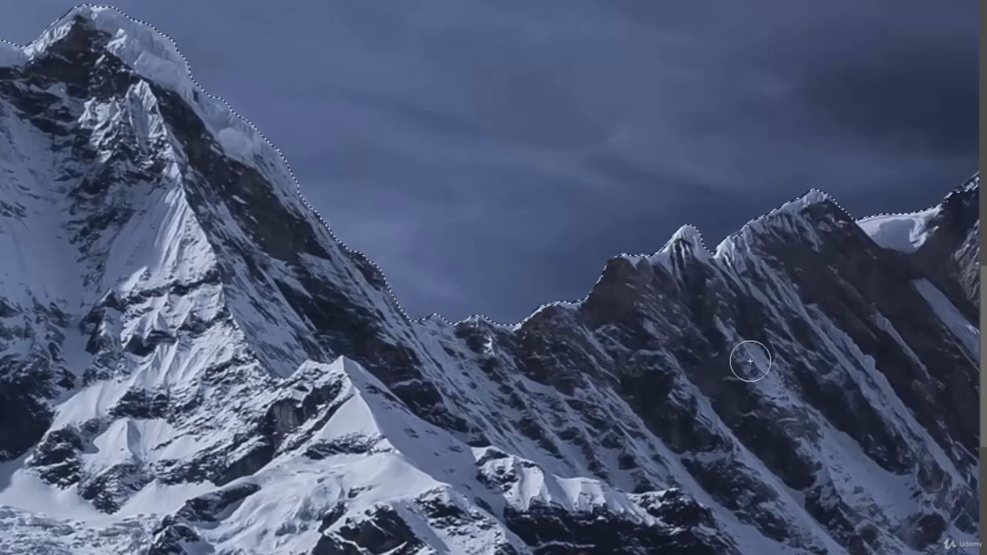
{"action": "left_click_drag", "start_coordinate": [751, 328], "coordinate": [489, 346]}
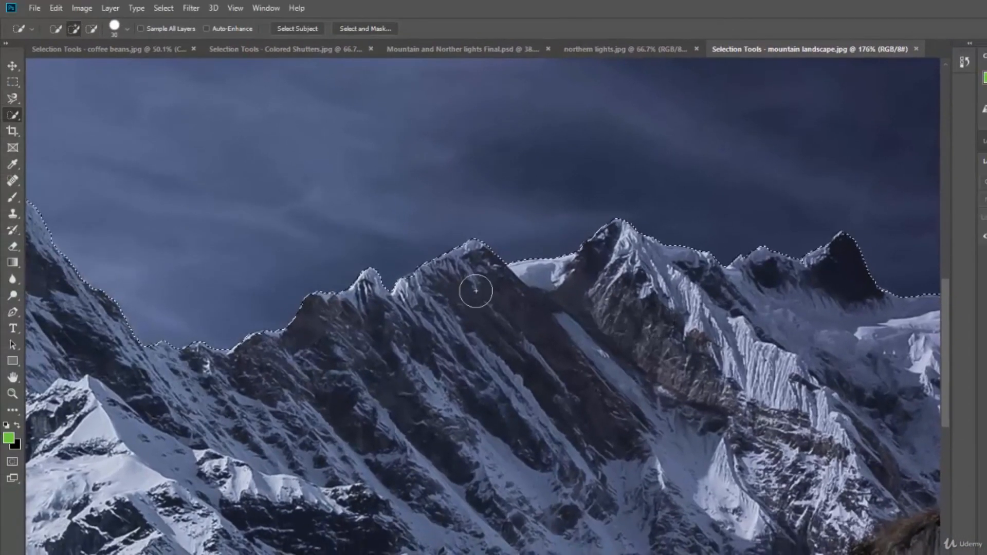
{"action": "scroll", "coordinate": [475, 291], "scroll_direction": "down", "scroll_amount": 3}
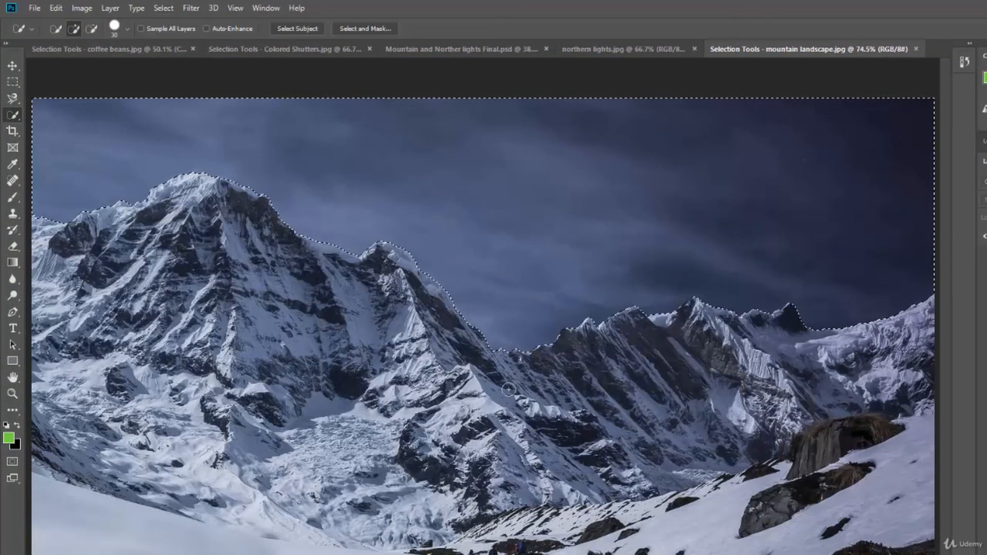
Step: Invert the selection to cover the mountains and snowy foreground, and bring up the Mountain and Norther lights Final.psd document
{"action": "left_click", "coordinate": [161, 9]}
{"action": "left_click", "coordinate": [180, 60]}
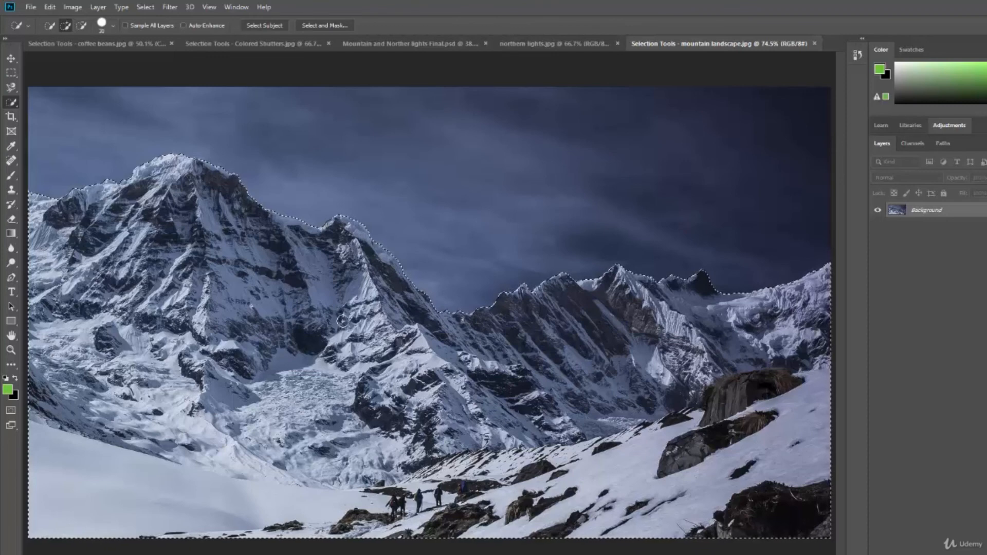
{"action": "left_click", "coordinate": [406, 44]}
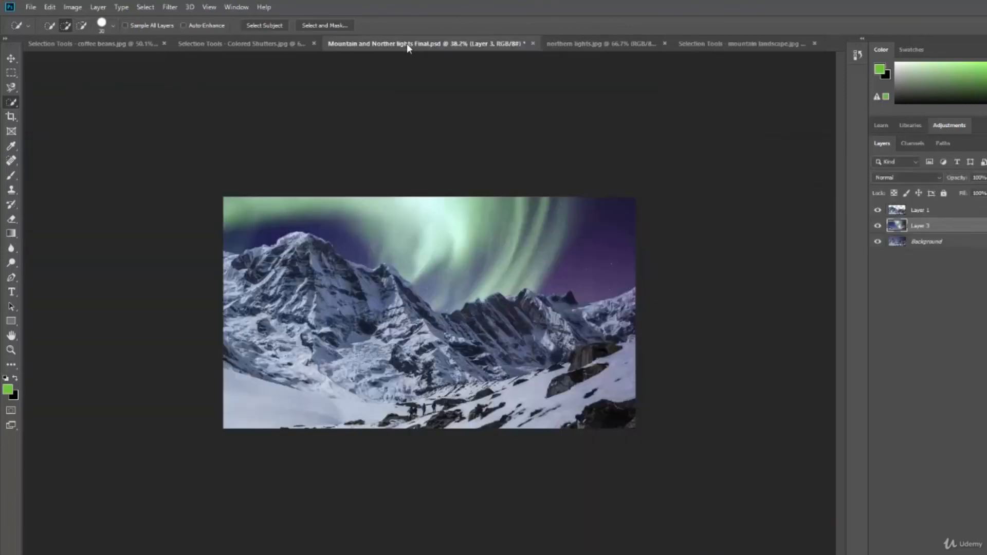